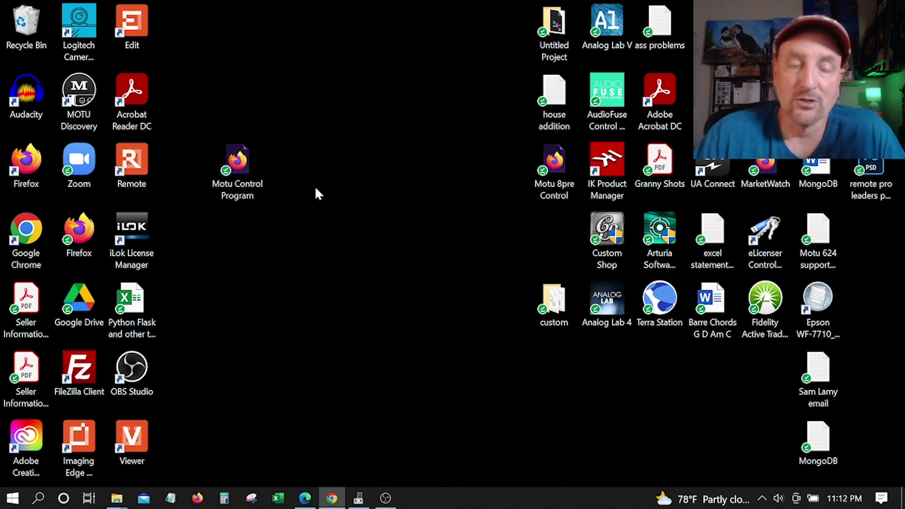
Open the Sound dialog, review the playback and recording devices, and close it
right_click(779, 500)
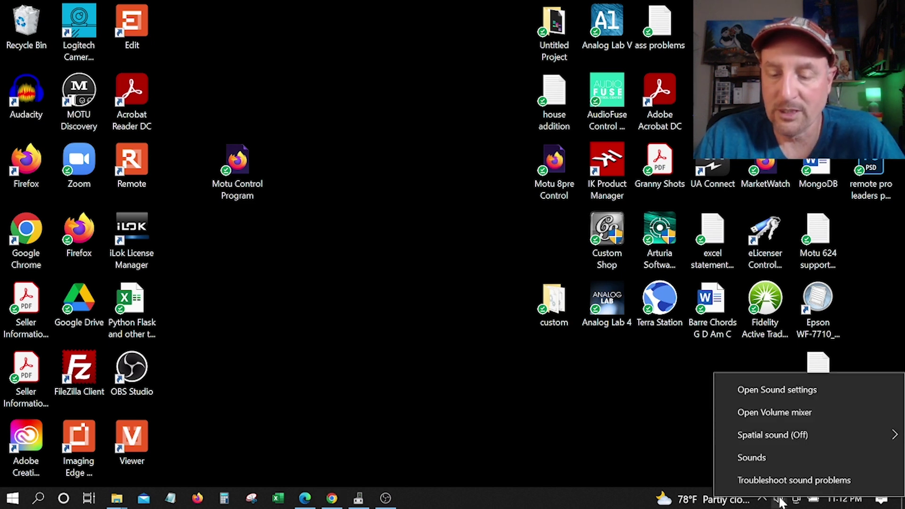
left_click(754, 456)
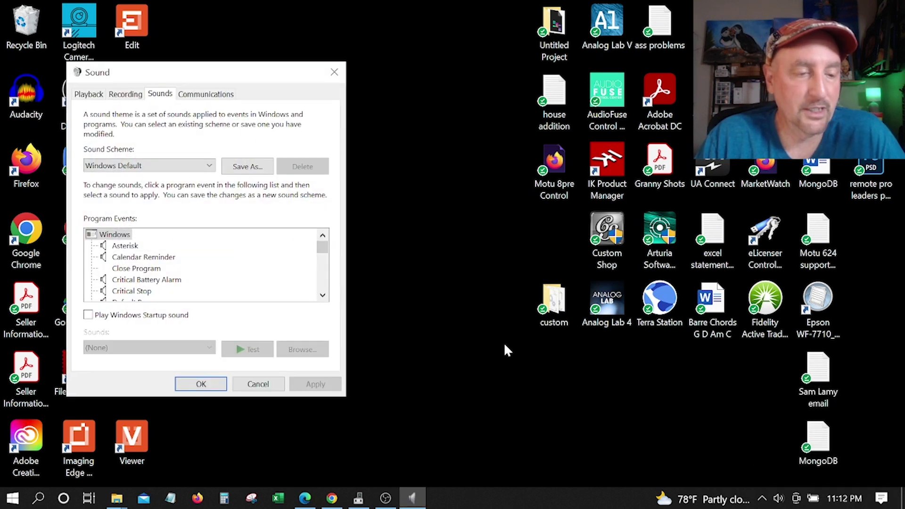
left_click(83, 95)
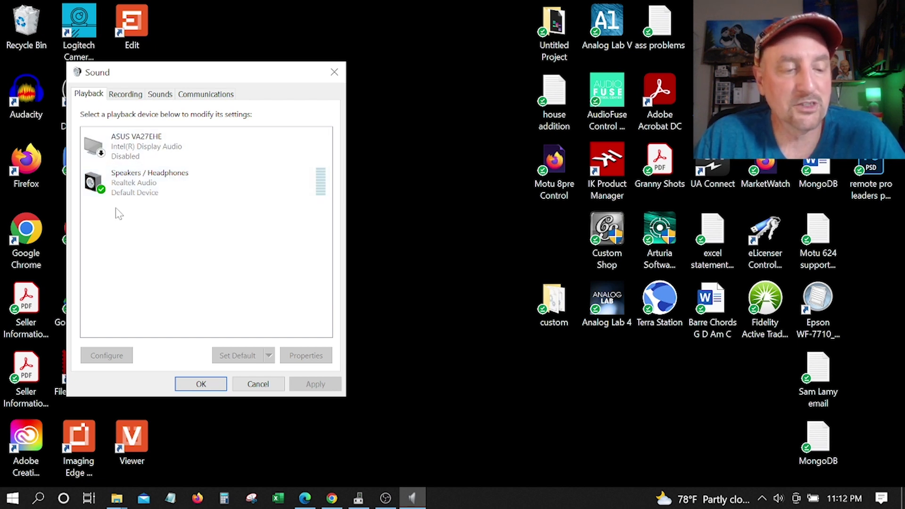
left_click(125, 93)
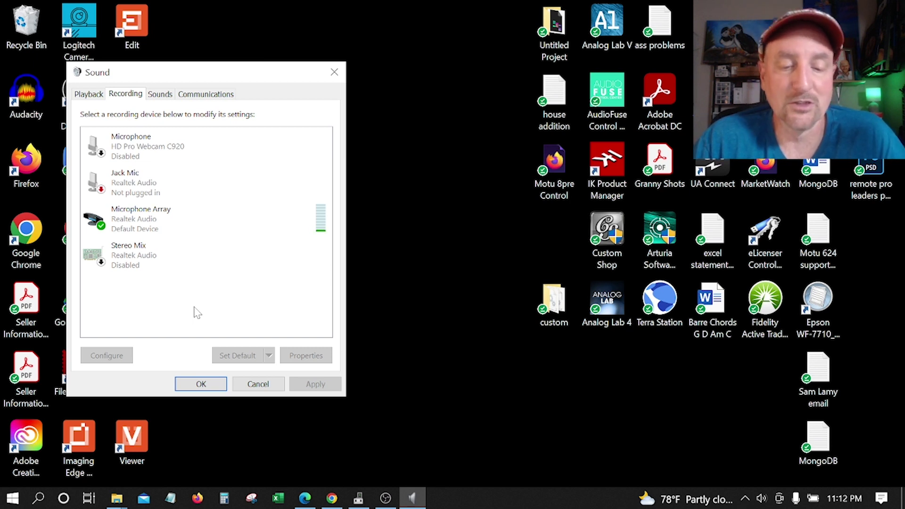
left_click(201, 383)
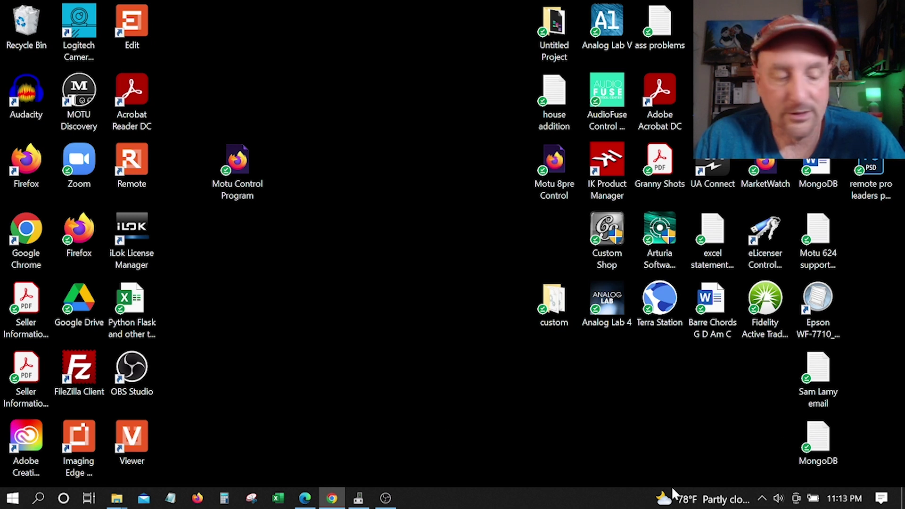
Search Windows for "sound", review the playback and recording devices from the Sound settings, and close both windows
left_click(18, 502)
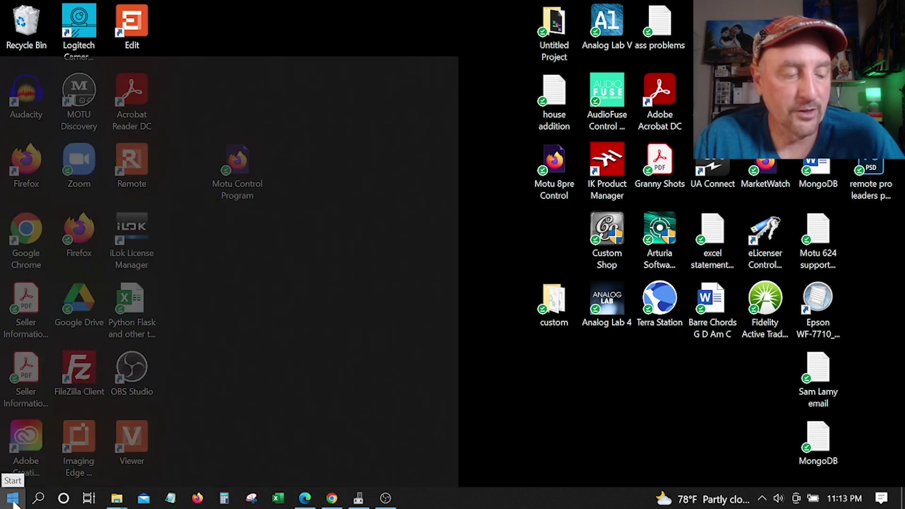
type("sound")
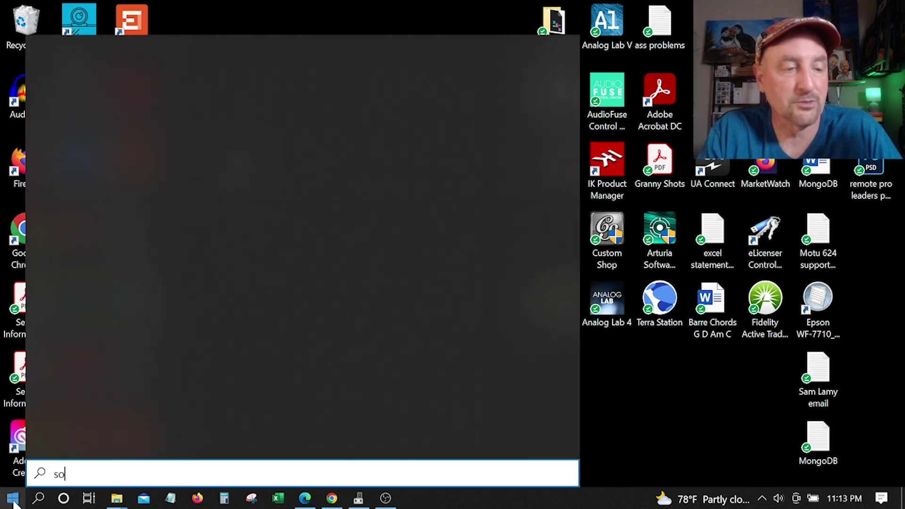
left_click(96, 128)
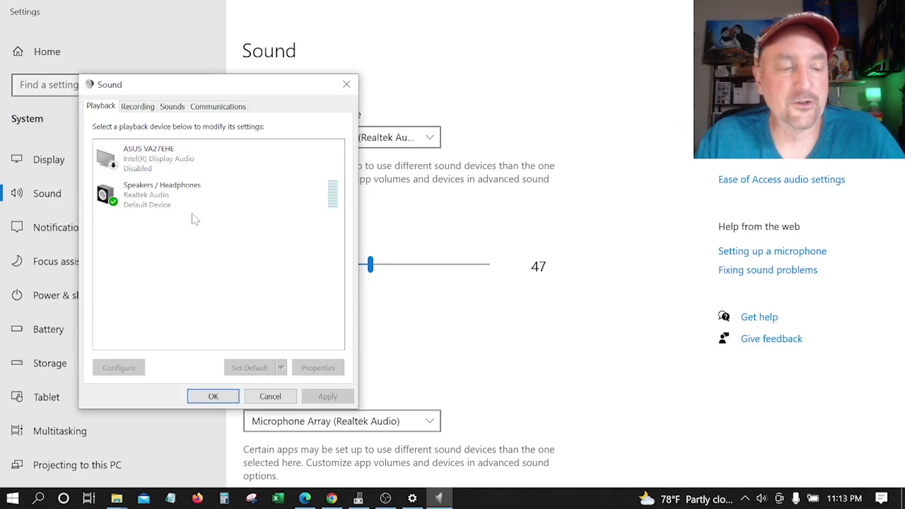
left_click(137, 107)
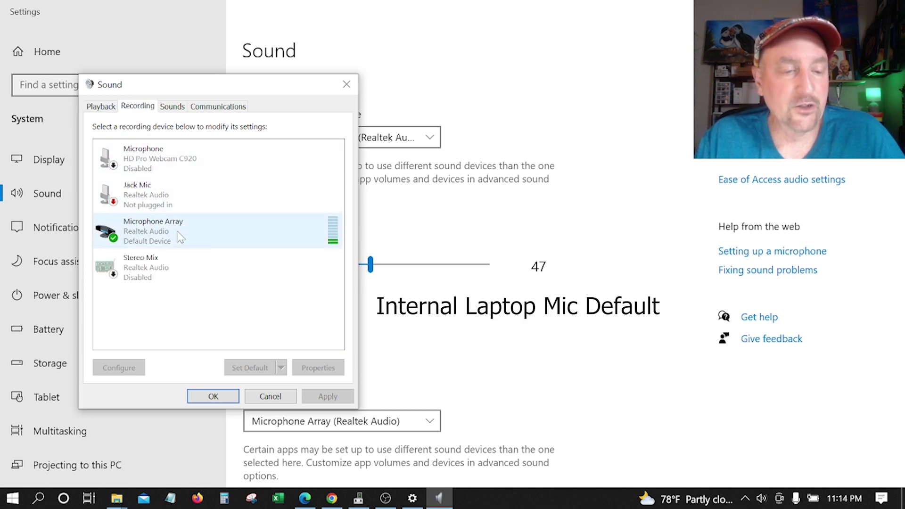
left_click(347, 86)
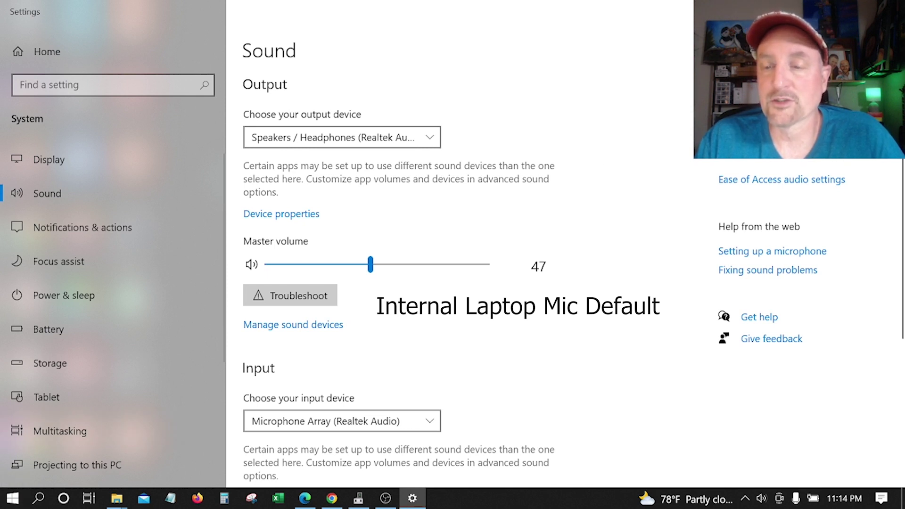
key("alt+F4")
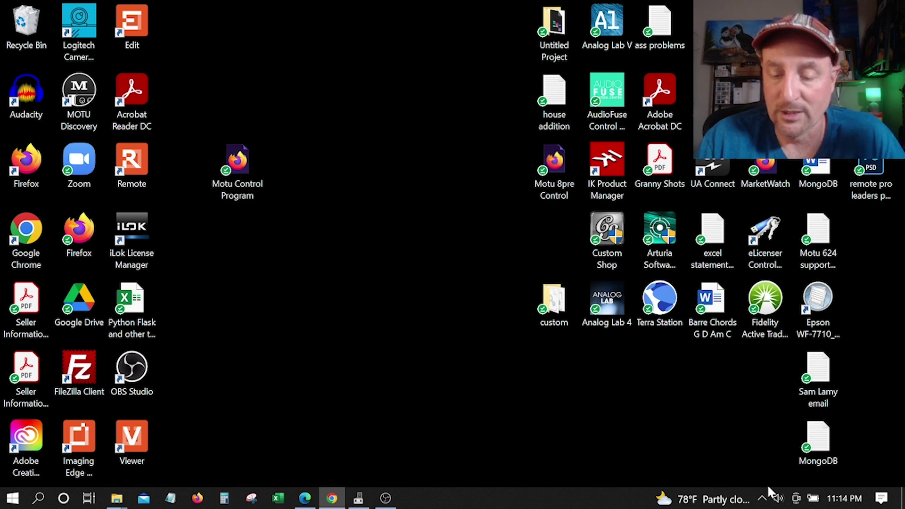
Reopen the Sound dialog and enable the Samson Q2U Microphone speakers as a playback device
right_click(776, 500)
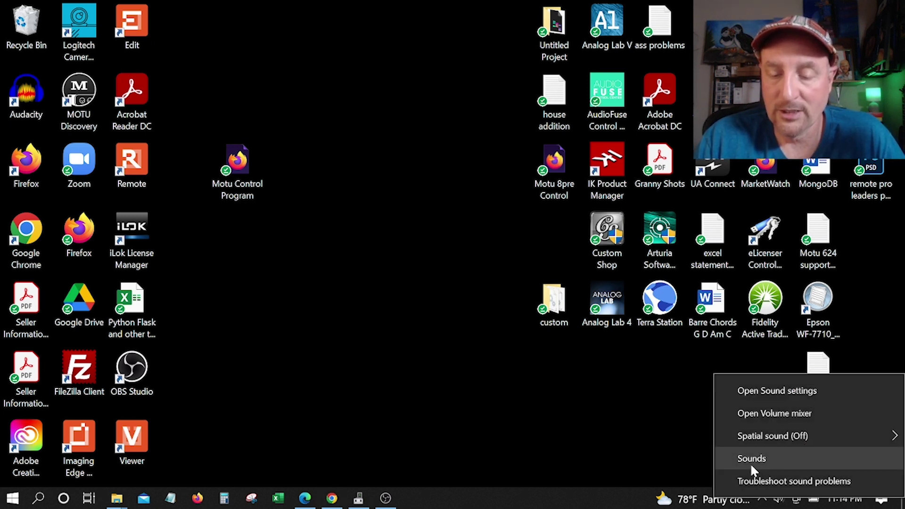
left_click(750, 460)
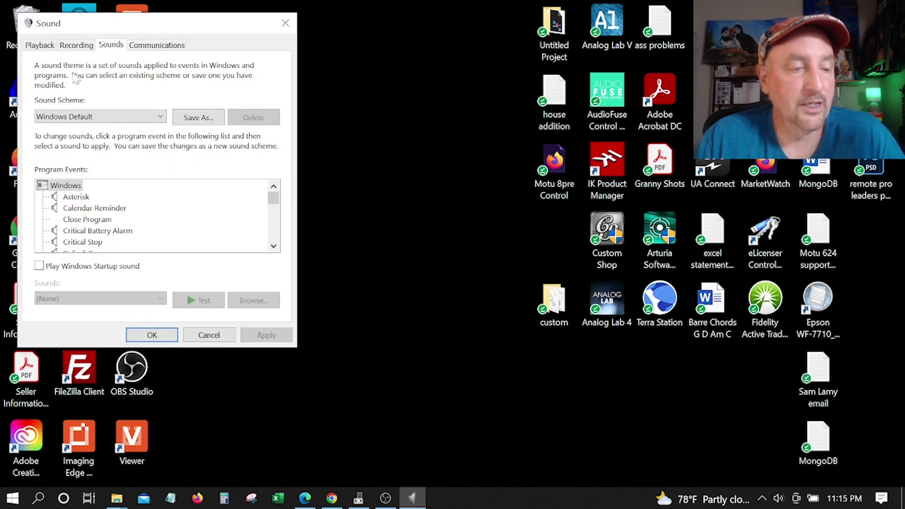
left_click(37, 46)
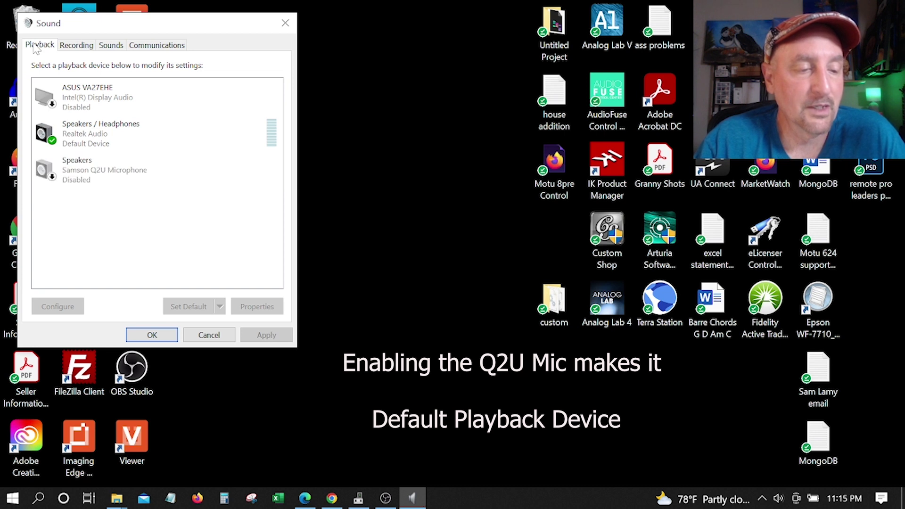
right_click(85, 172)
left_click(110, 188)
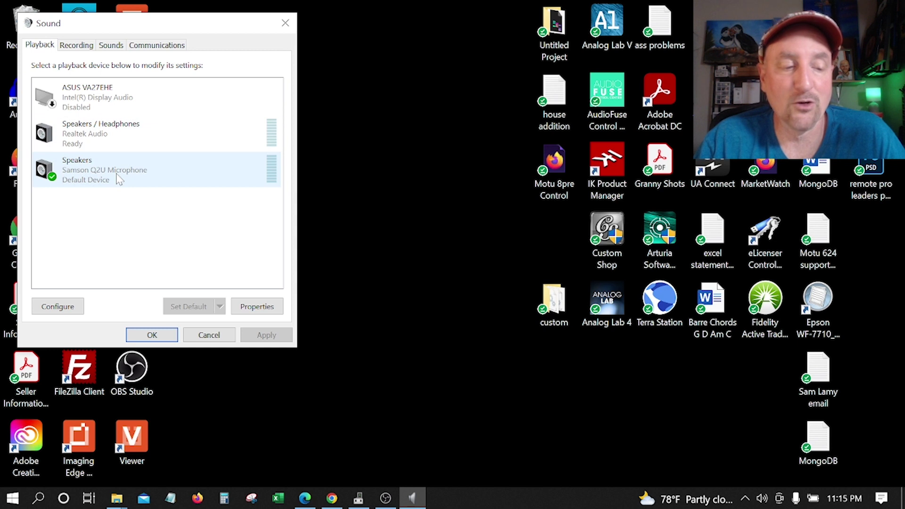
Disable the Samson Q2U Microphone speakers among the playback devices
left_click(78, 134)
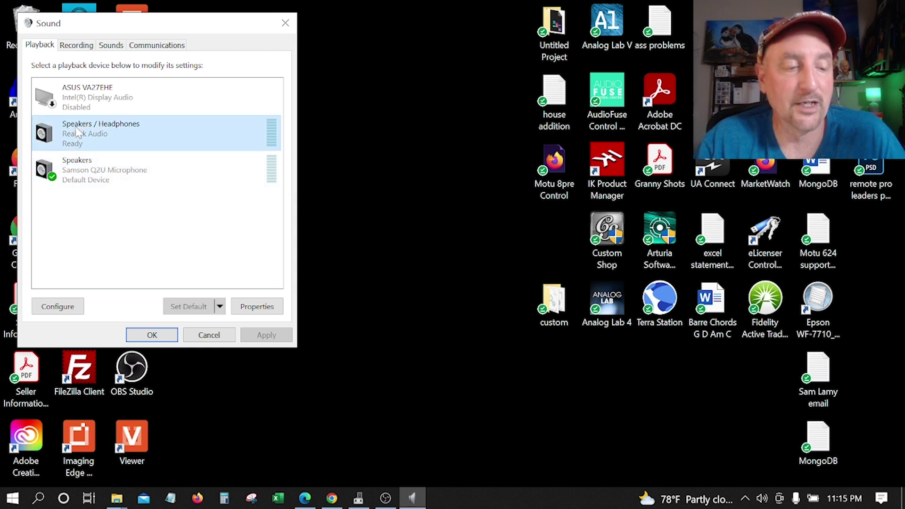
right_click(73, 170)
left_click(104, 208)
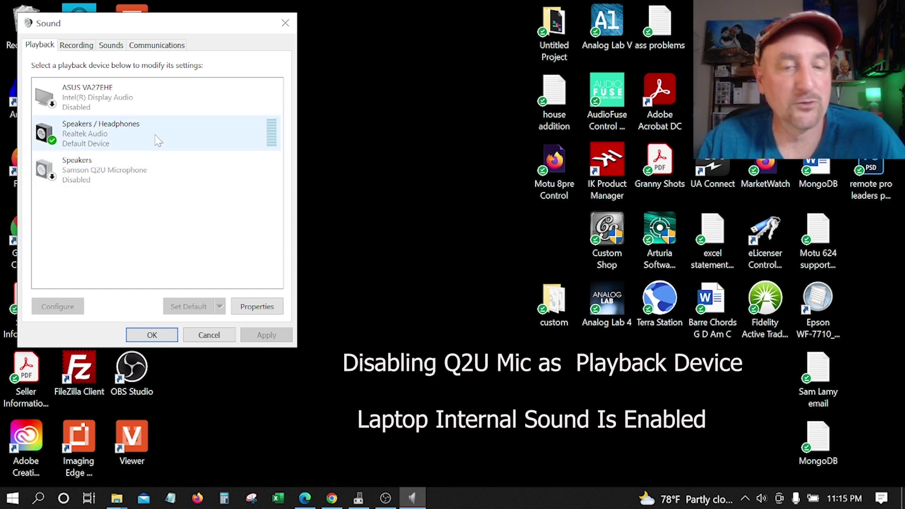
Re-enable the Samson Q2U Microphone speakers and compare them with the Realtek Speakers / Headphones playback device
left_click(74, 168)
right_click(74, 168)
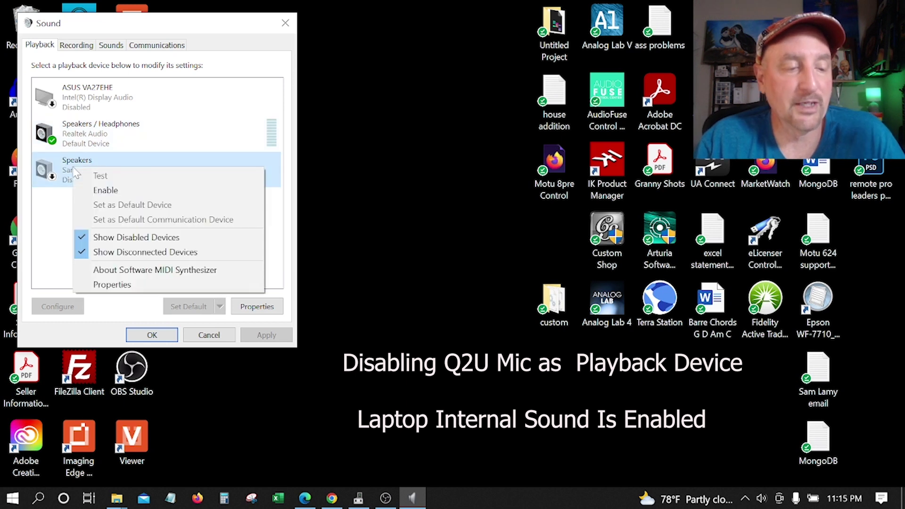
left_click(101, 192)
left_click(73, 170)
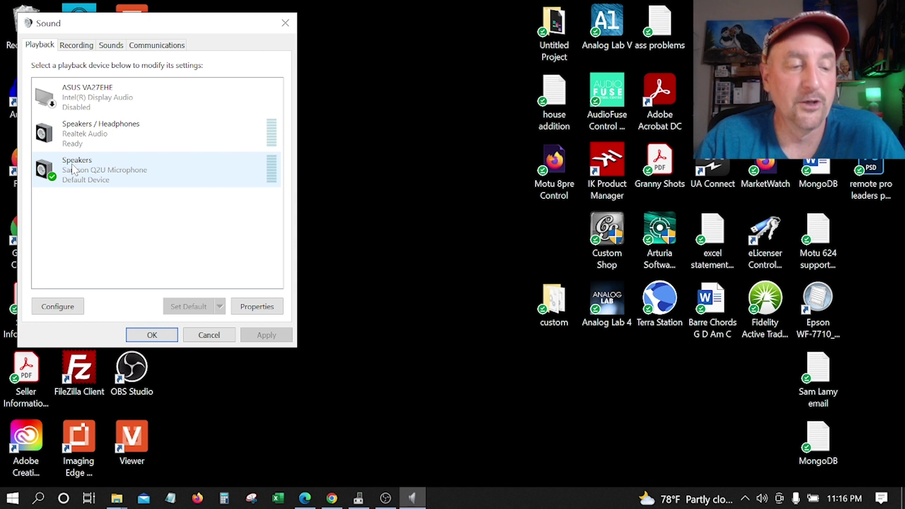
left_click(132, 131)
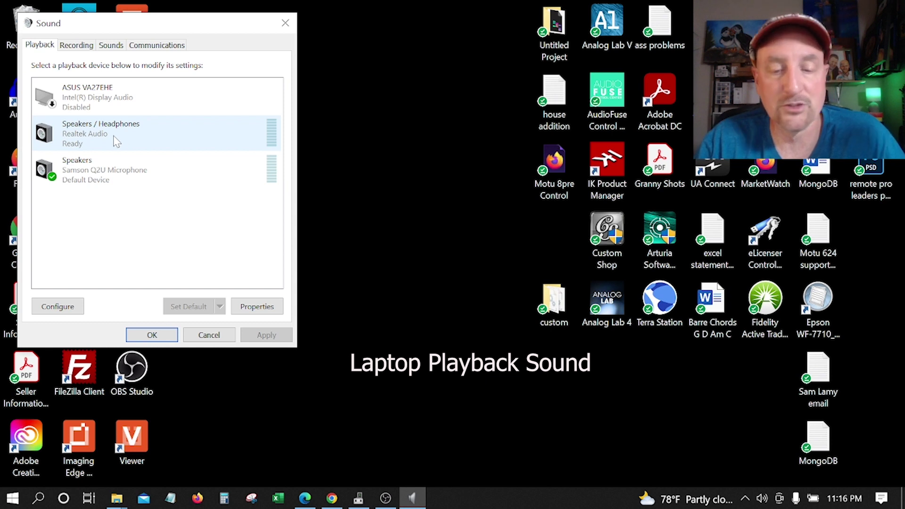
left_click(105, 173)
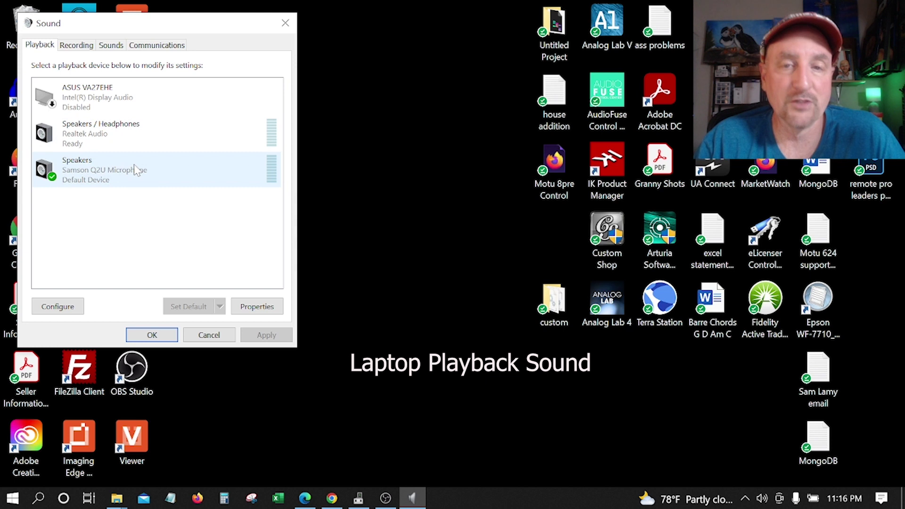
Disable the Realtek Microphone Array among the recording devices and accept the Sound dialog
left_click(77, 45)
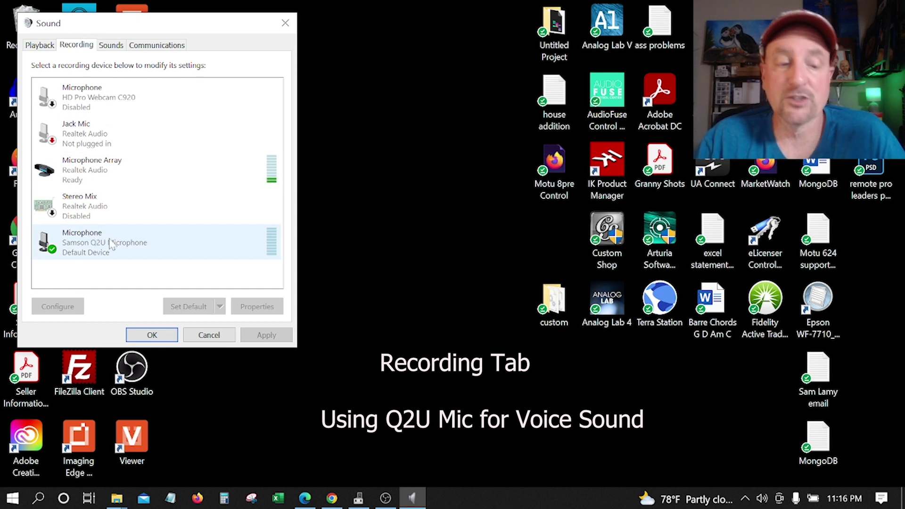
right_click(74, 168)
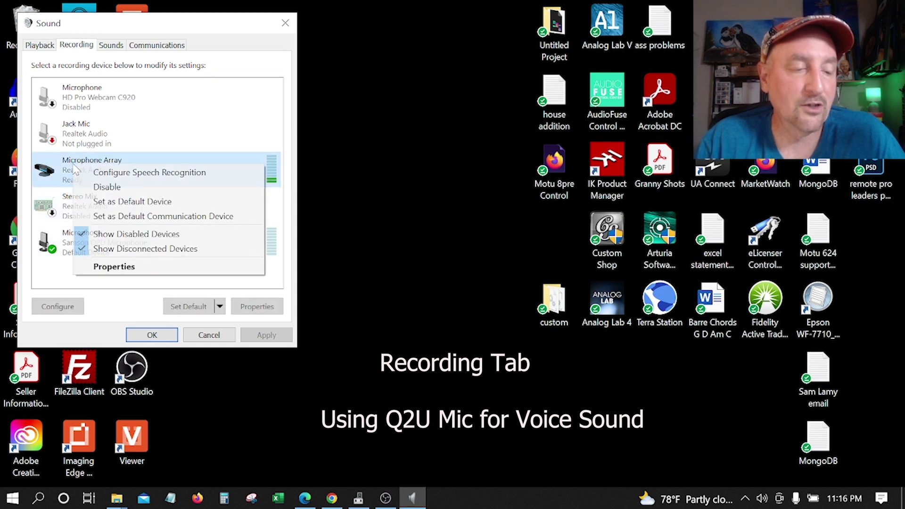
left_click(104, 188)
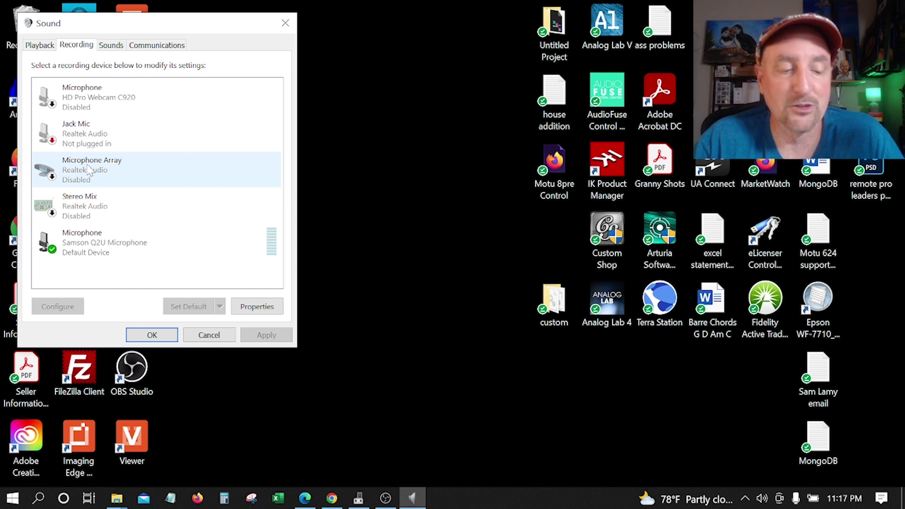
left_click(160, 333)
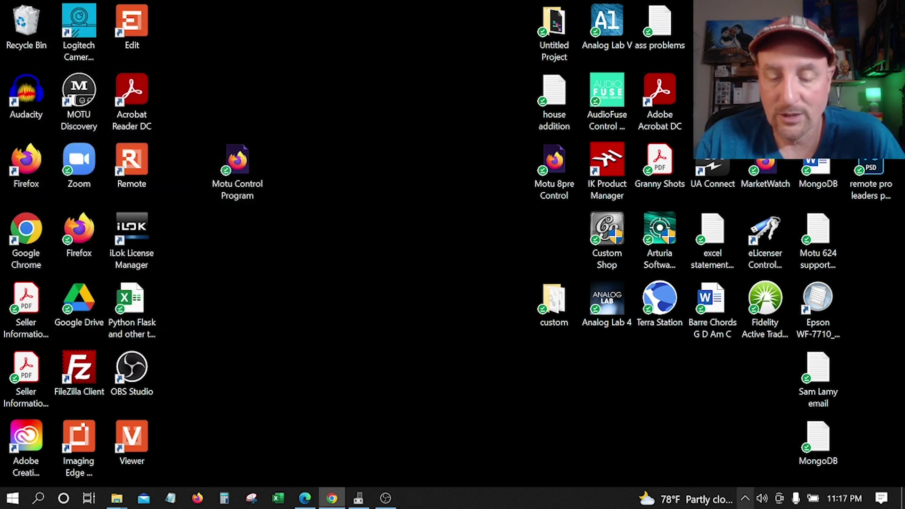
Open the Windows Sound settings and review the available output devices and the selected input device
right_click(762, 499)
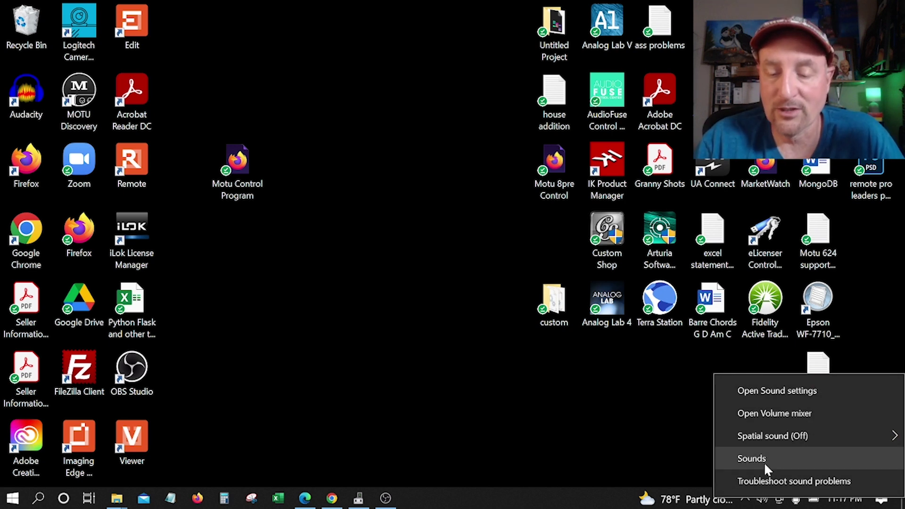
left_click(777, 391)
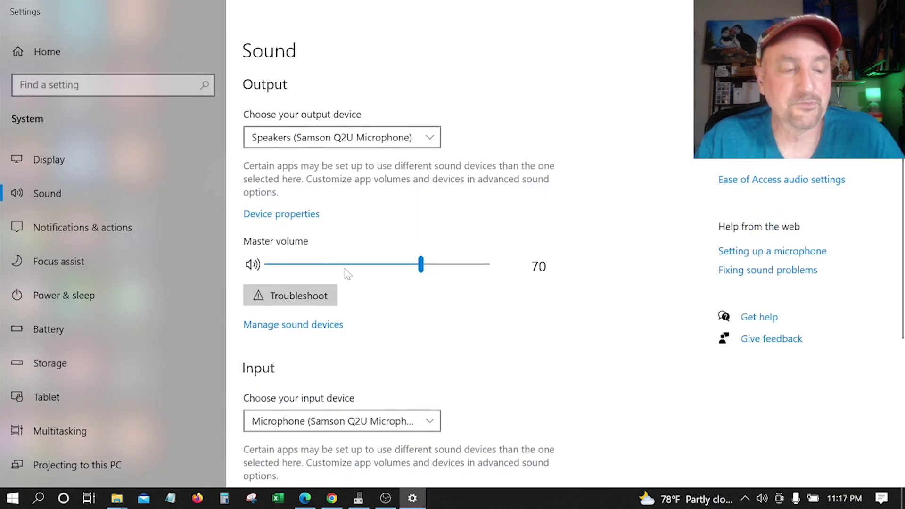
left_click(377, 138)
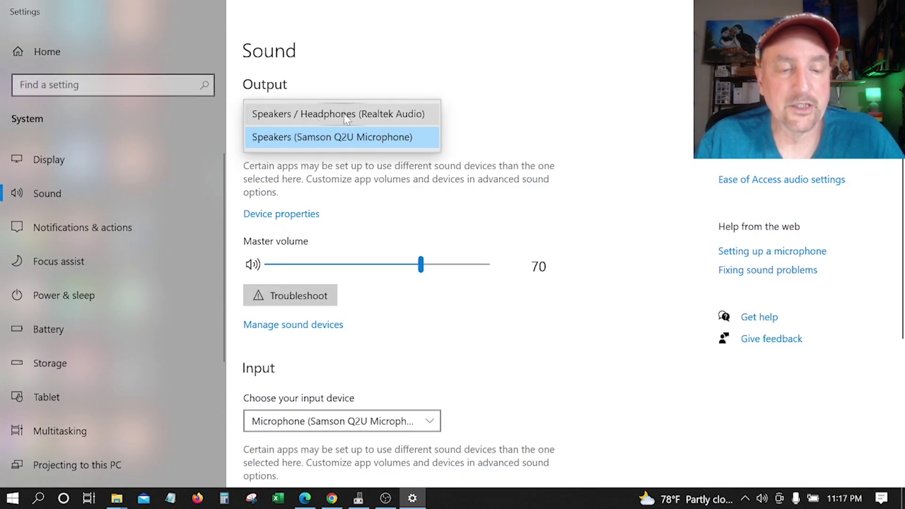
left_click(464, 138)
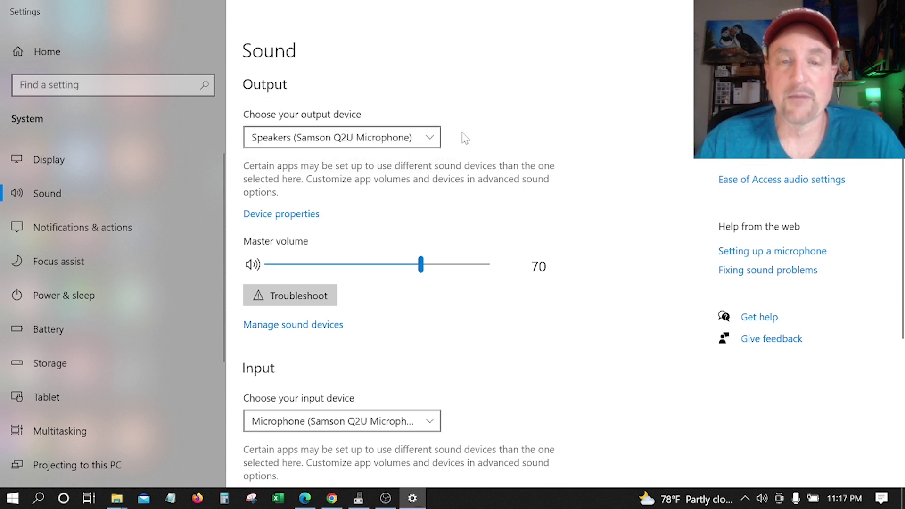
scroll(471, 223, "down", 4)
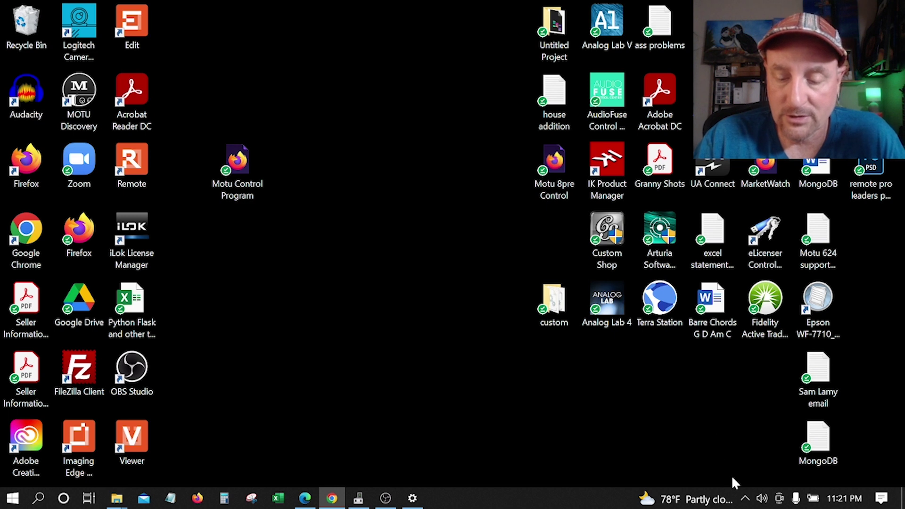
Reopen the Sound dialog and disable the Samson Q2U Microphone speakers as a playback device
right_click(762, 497)
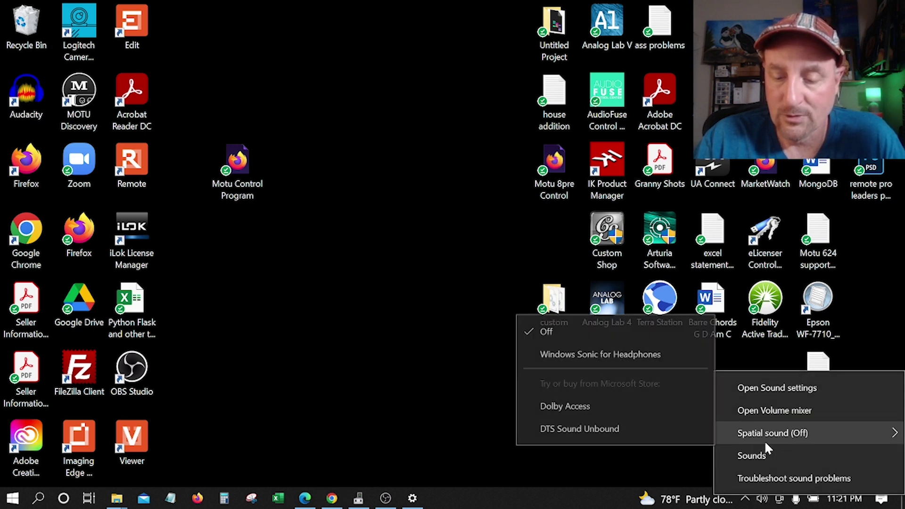
left_click(753, 456)
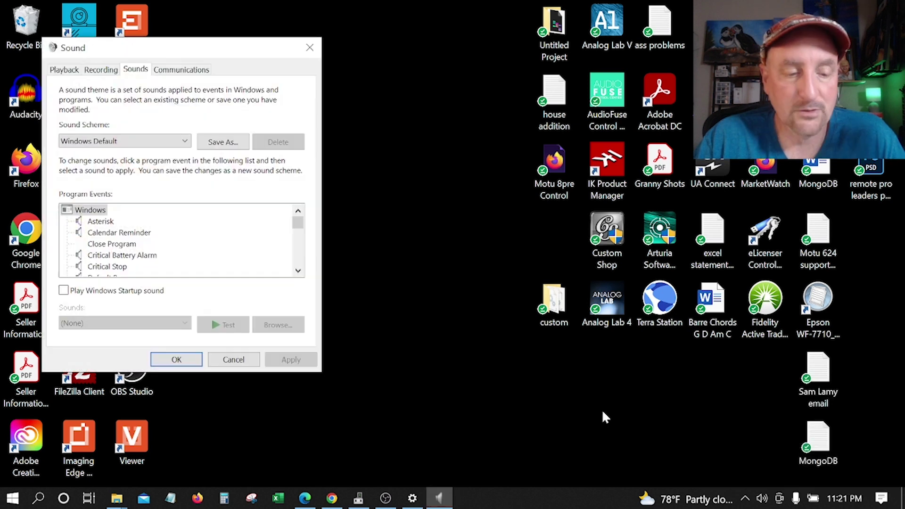
left_click(64, 69)
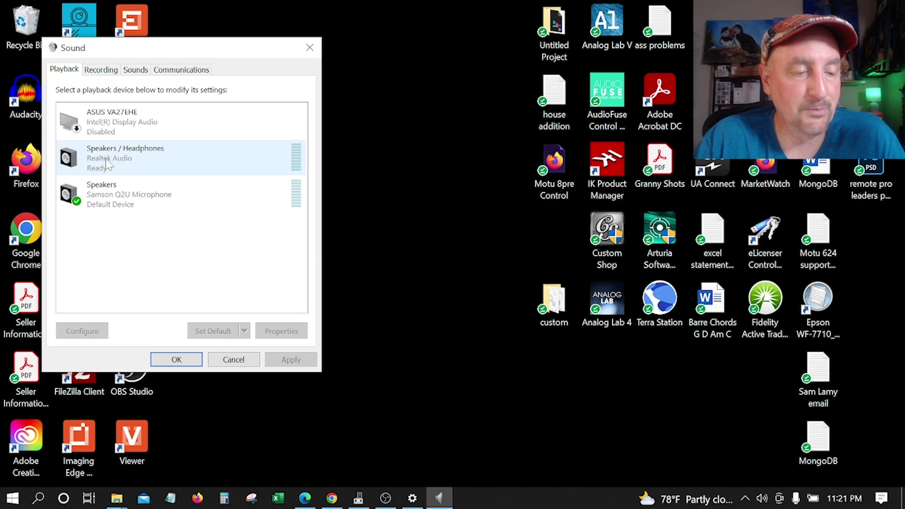
left_click(112, 196)
right_click(115, 202)
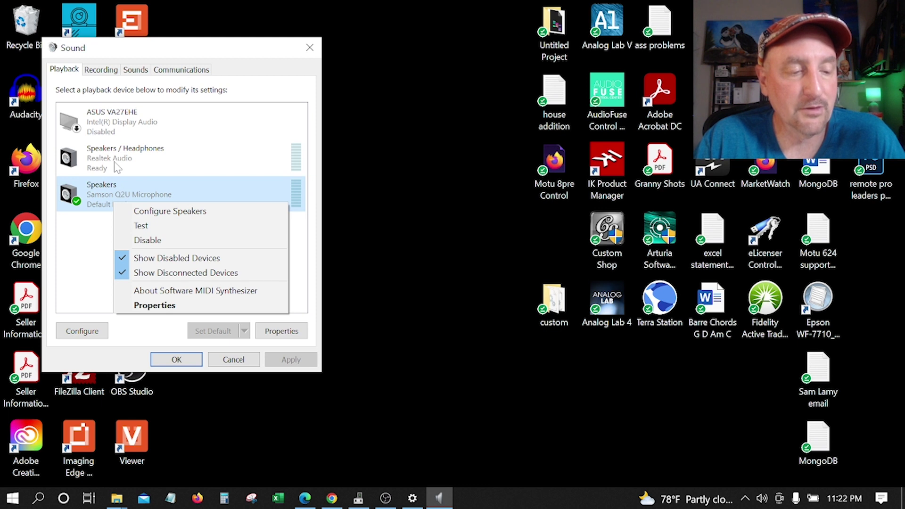
left_click(146, 241)
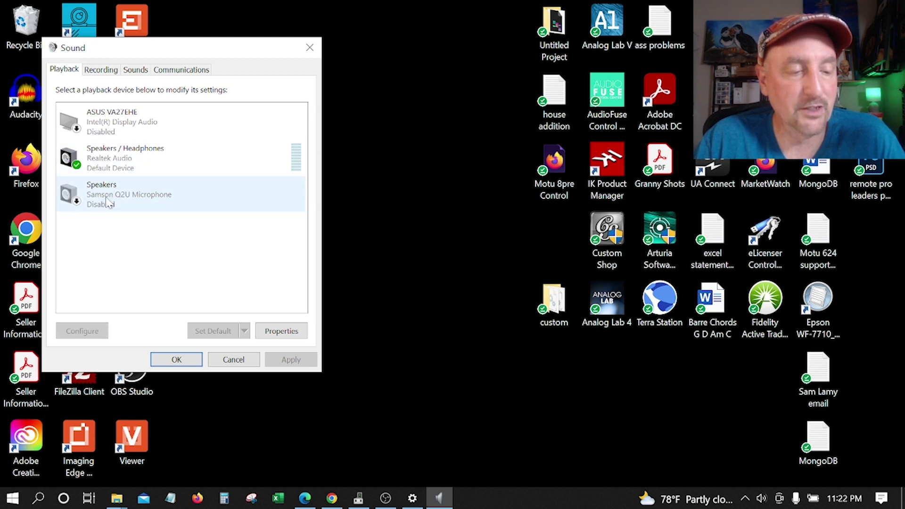
Accept the Sound dialog, switch to OBS and open the properties of the Mic/Aux audio source
key("Return")
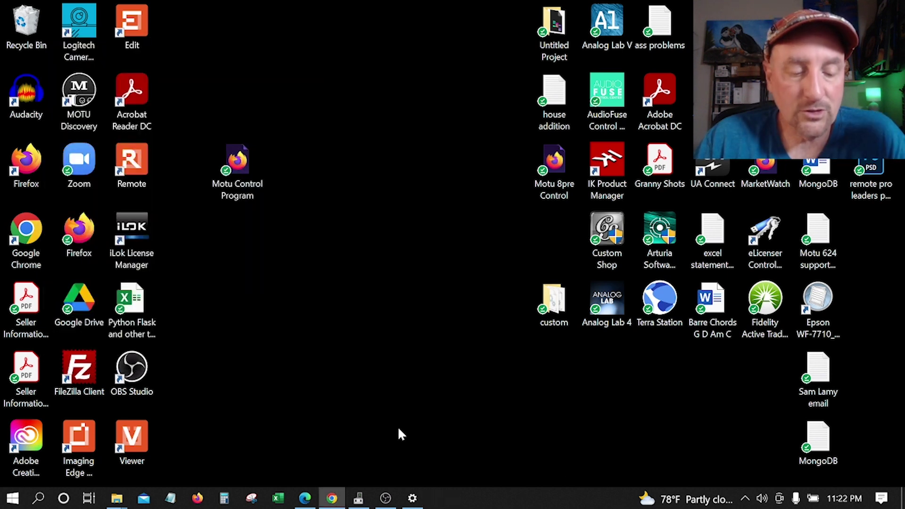
left_click(386, 499)
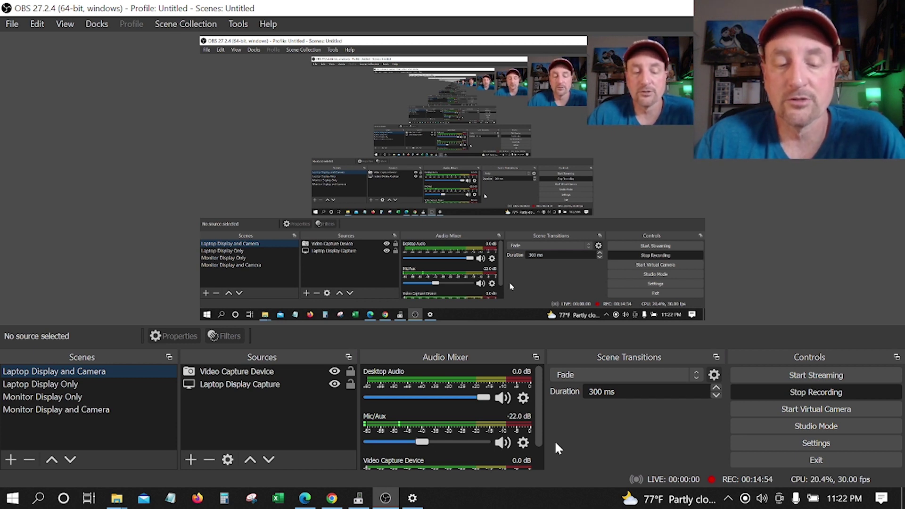
right_click(509, 423)
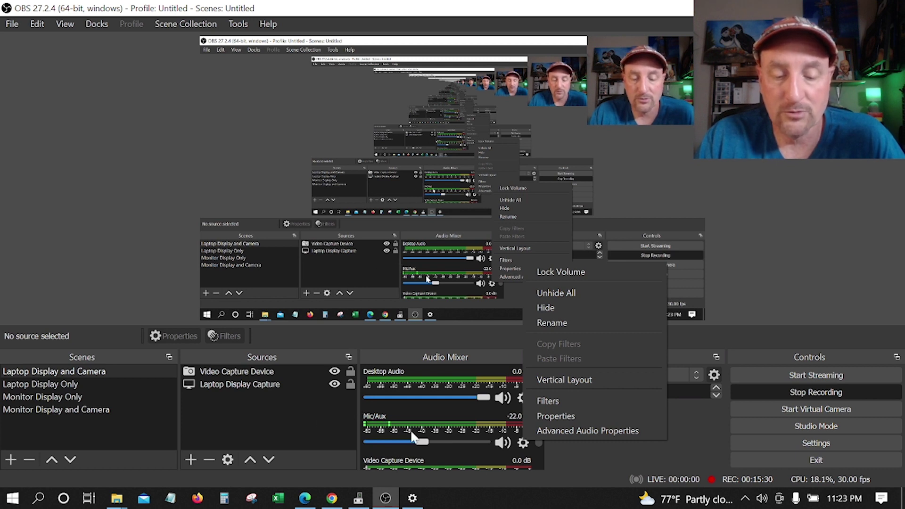
left_click(523, 442)
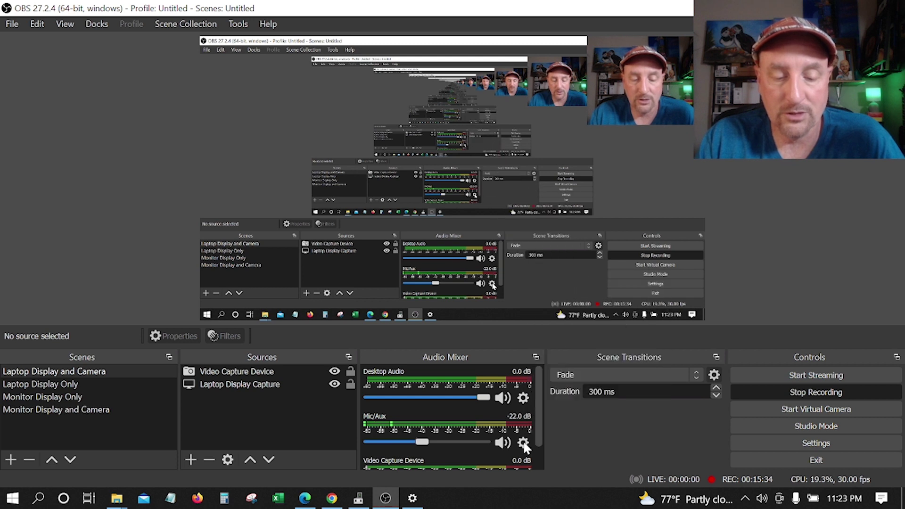
left_click(523, 443)
left_click(554, 418)
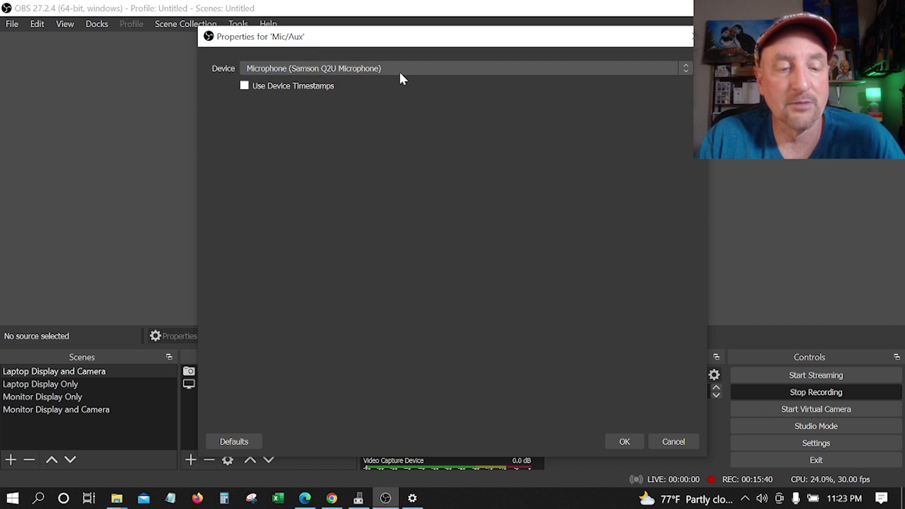
Choose Microphone (Samson Q2U Microphone) as the Mic/Aux device and close the properties window
left_click(399, 71)
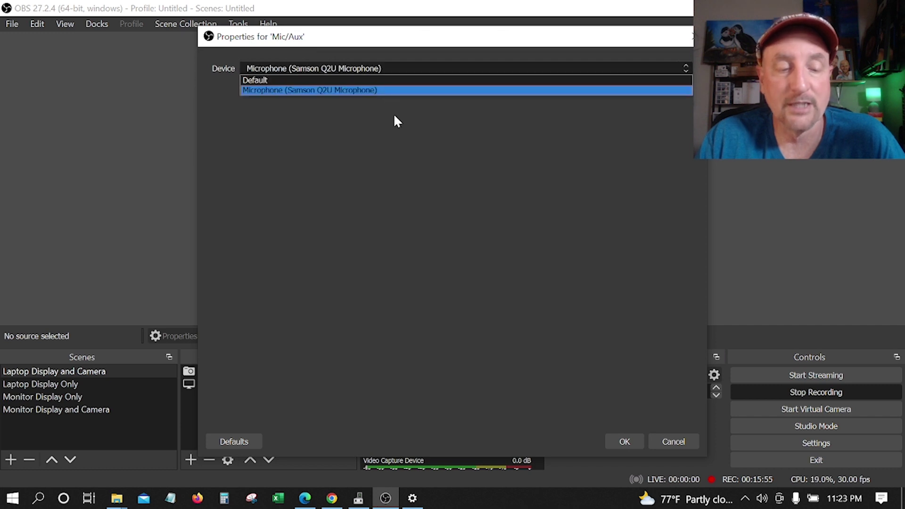
left_click(385, 90)
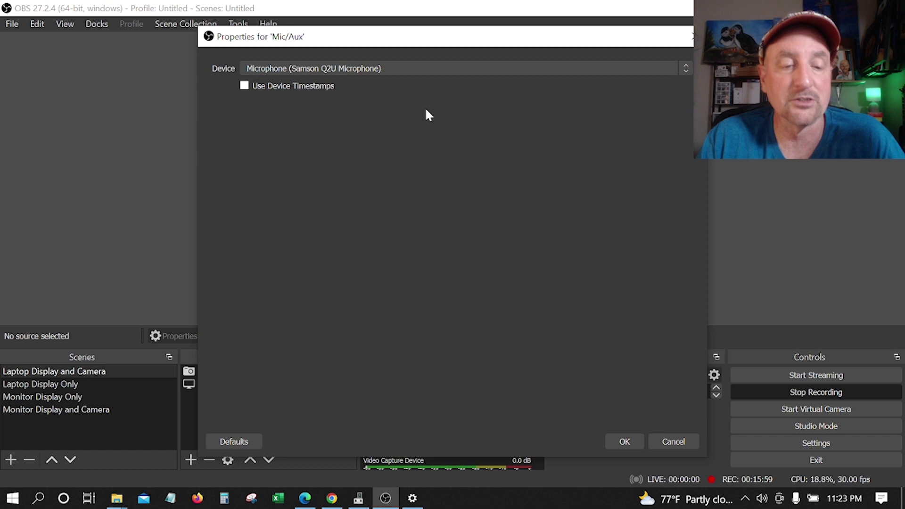
left_click(689, 37)
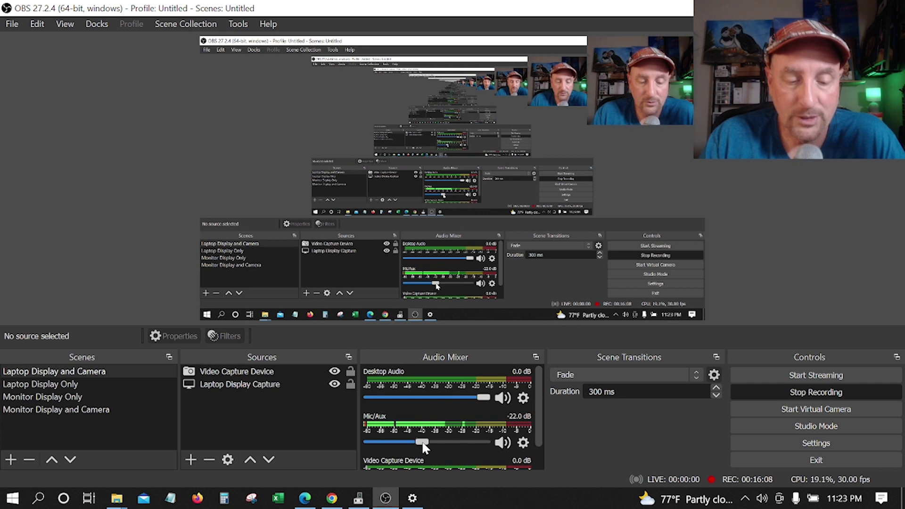
Raise the Mic/Aux volume in the audio mixer to about -3.3 dB and ease it back slightly
left_click_drag(422, 442, 466, 446)
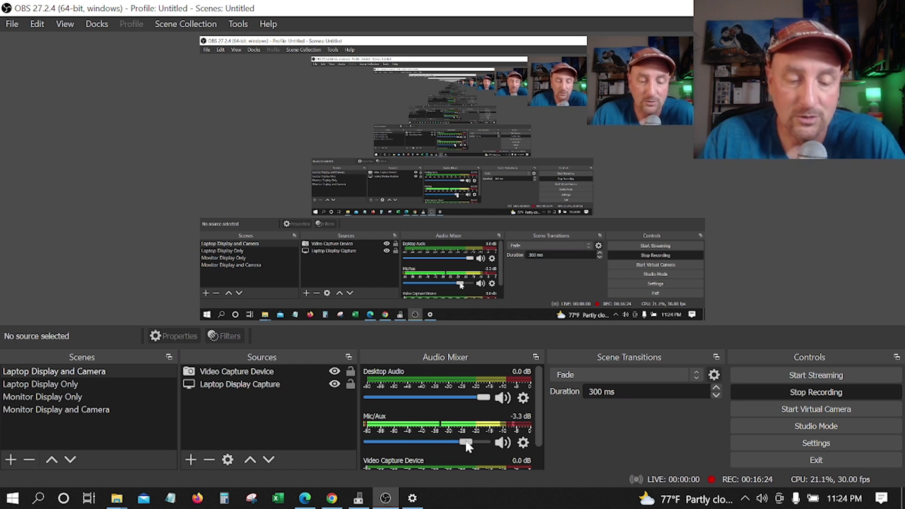
left_click_drag(467, 446, 460, 446)
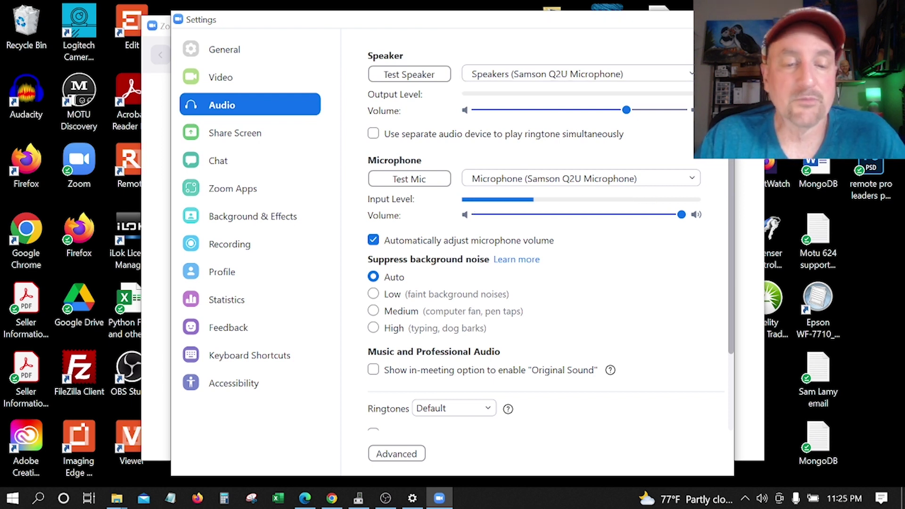
Review the speaker and microphone devices in Zoom's audio settings and close the Settings window
left_click(721, 19)
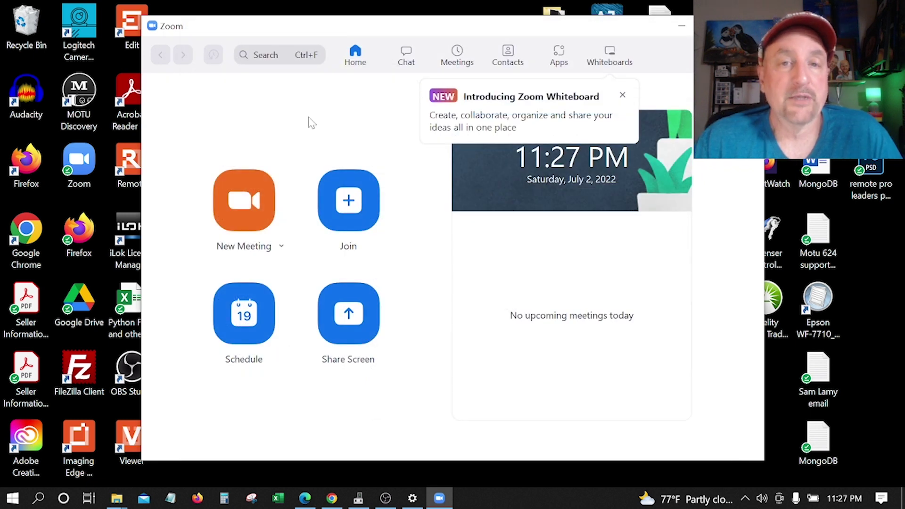